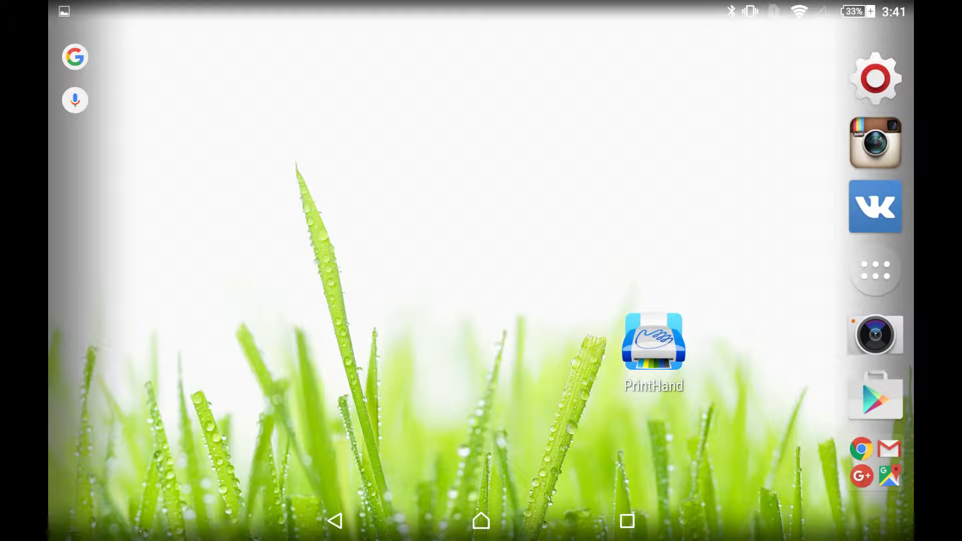
Step: Launch PrintHand from the home screen and skip the mobile scanning introduction
left_click(653, 342)
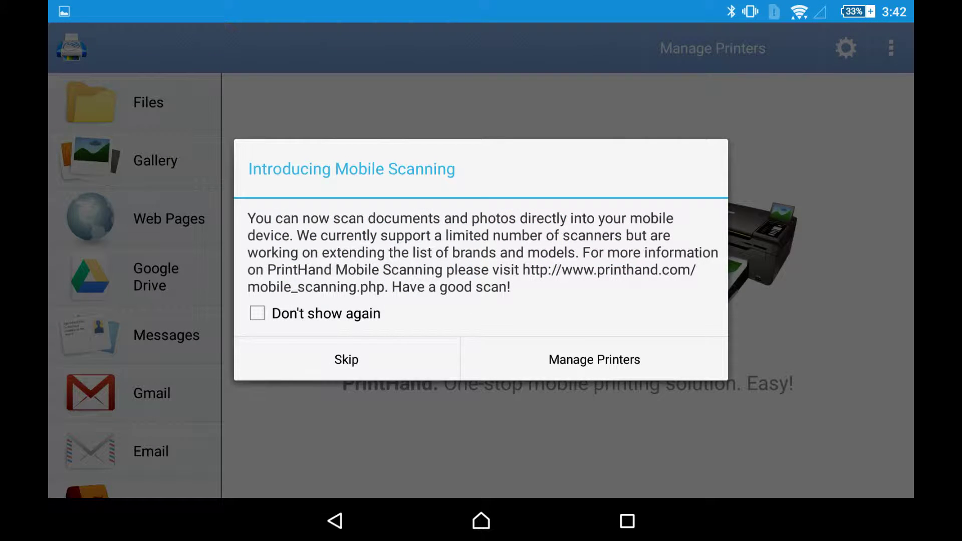
left_click(347, 359)
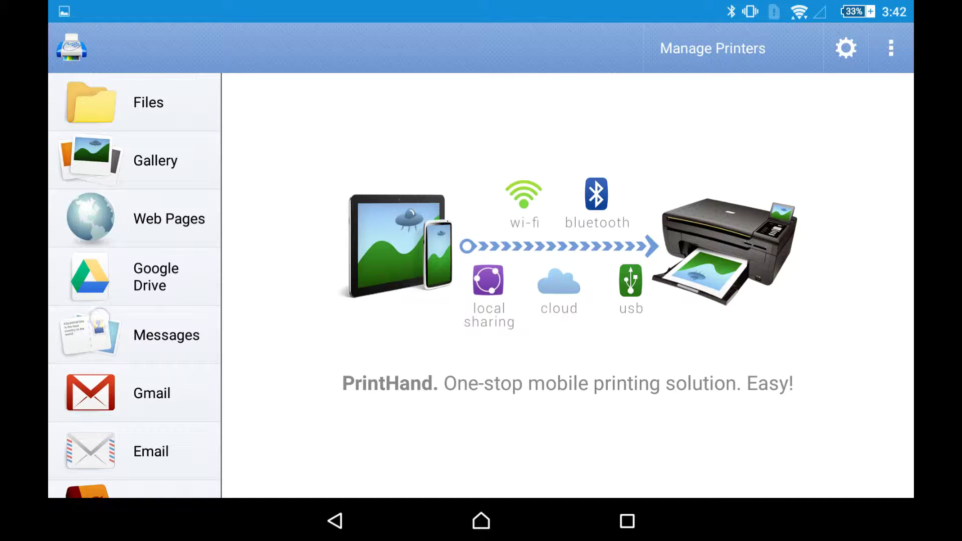
scroll(135, 286, "down", 2)
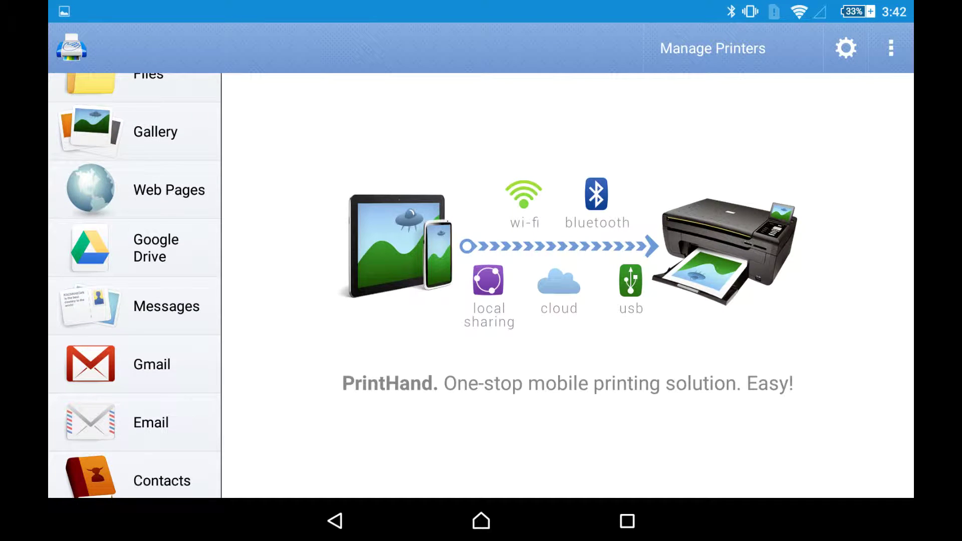
scroll(135, 285, "down", 2)
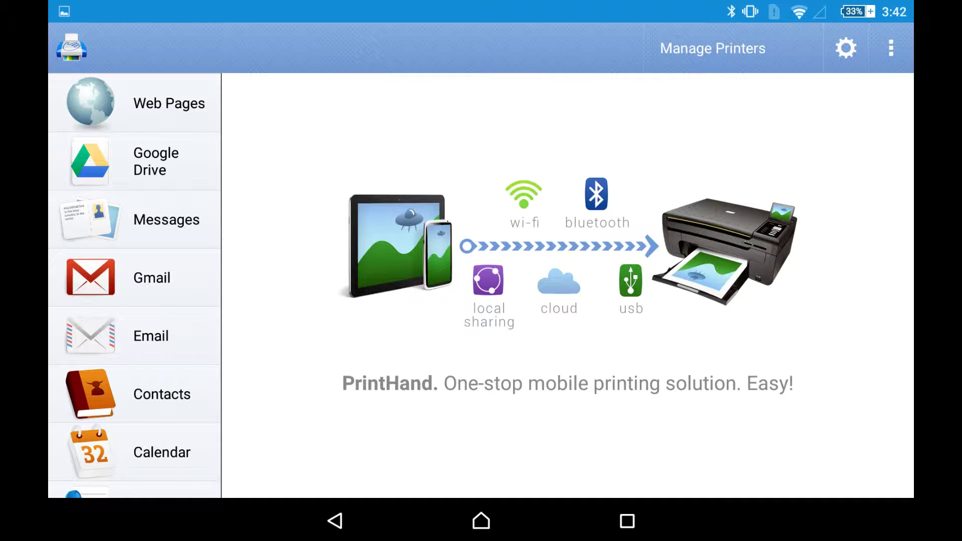
scroll(135, 286, "down", 4)
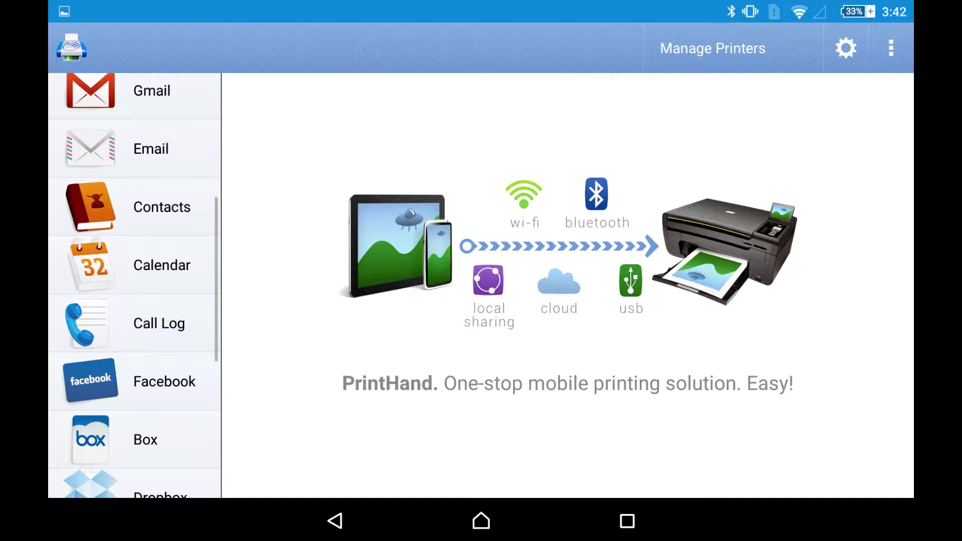
scroll(134, 286, "down", 5)
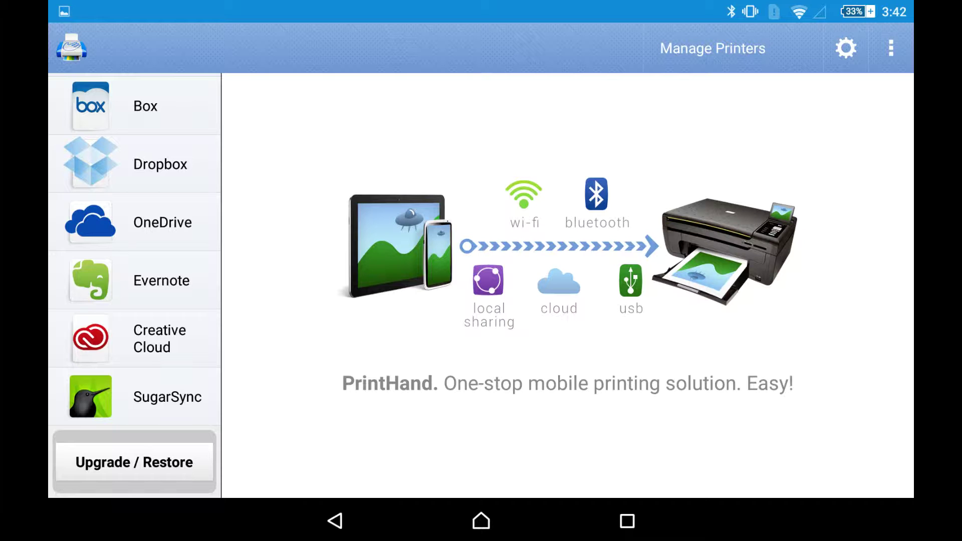
scroll(135, 286, "up", 10)
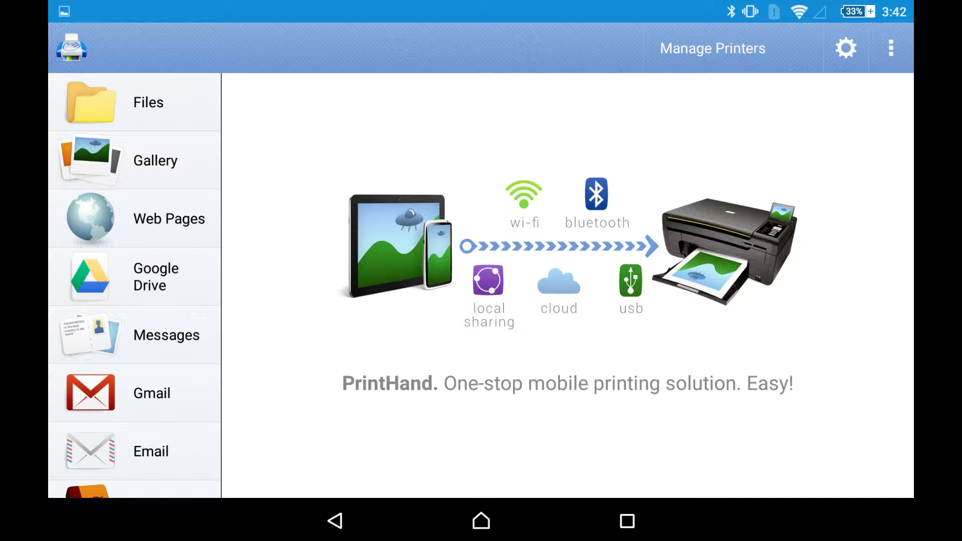
Step: Go to Manage Printers to see the printer connection types
left_click(742, 48)
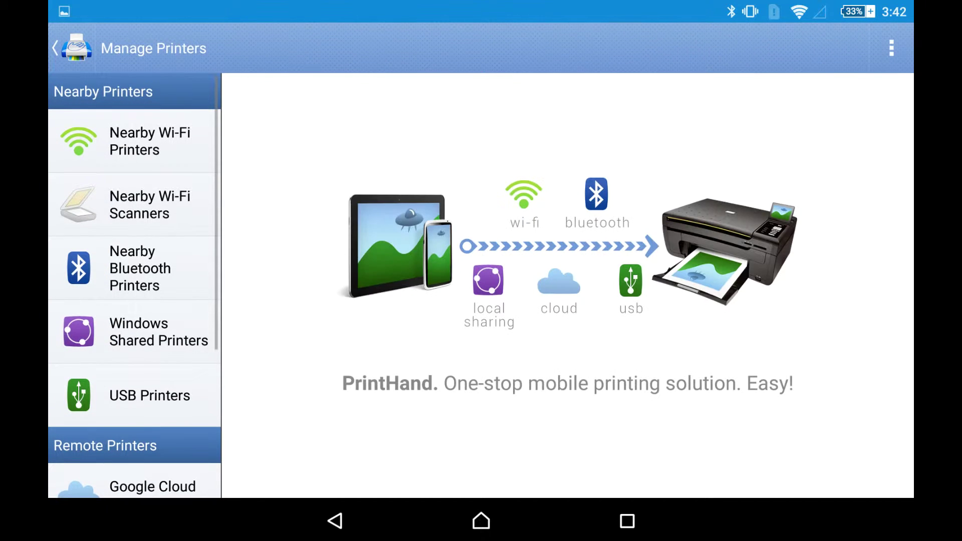
scroll(135, 301, "down", 3)
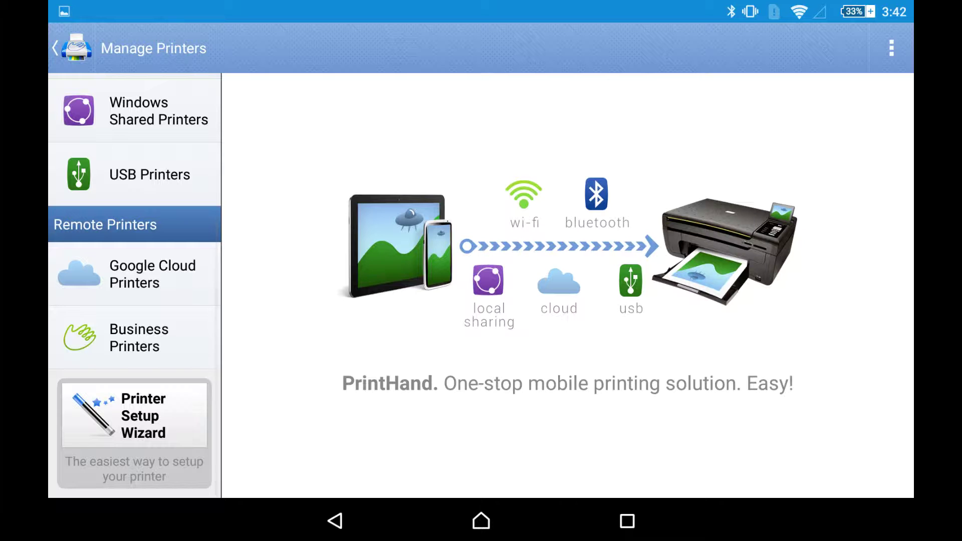
scroll(102, 127, "up", 3)
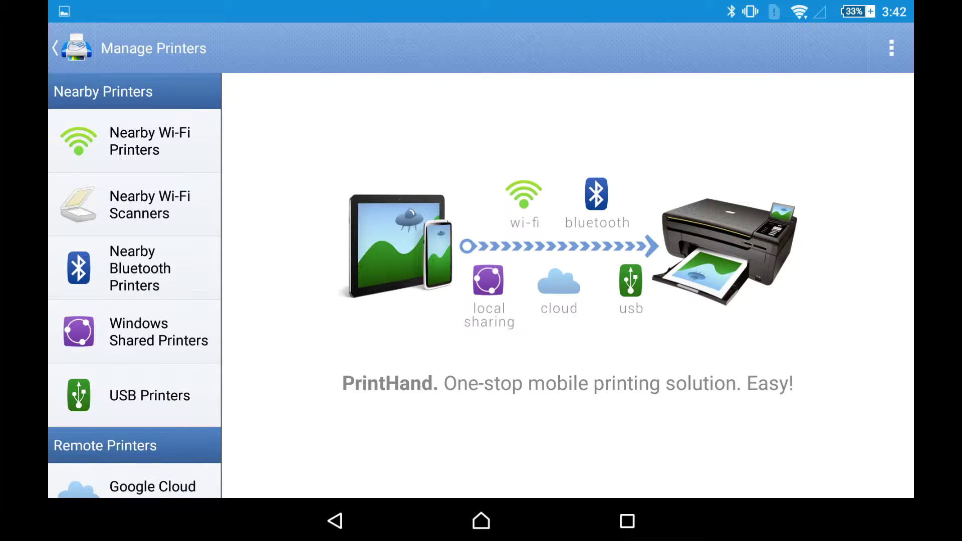
scroll(134, 285, "down", 3)
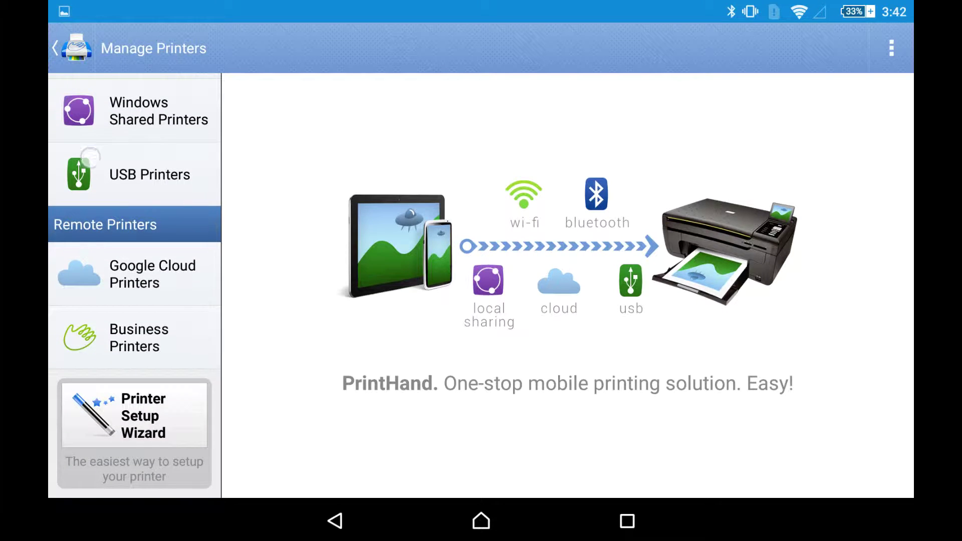
scroll(134, 285, "up", 3)
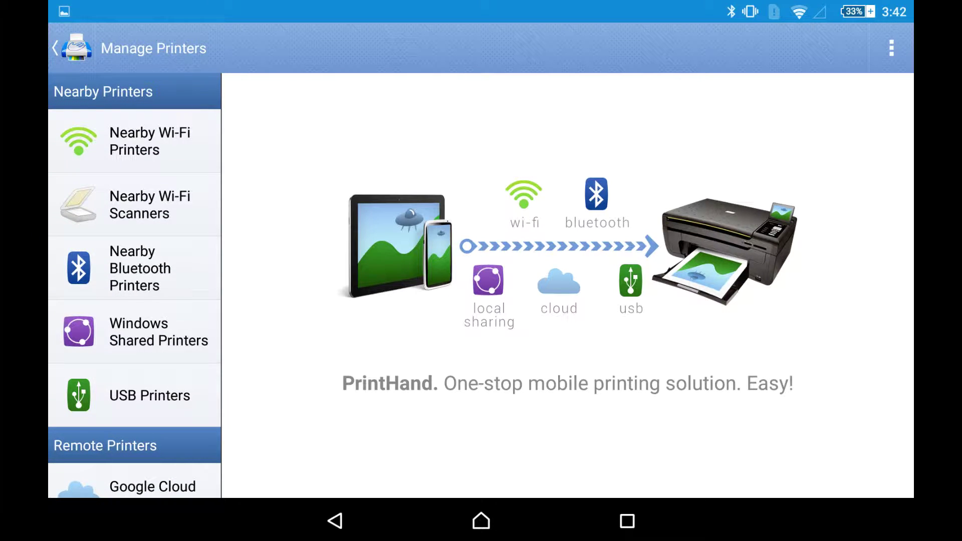
Step: Scan for nearby Wi-Fi printers, finding two Canon PIXMA iP4000 units
left_click(135, 141)
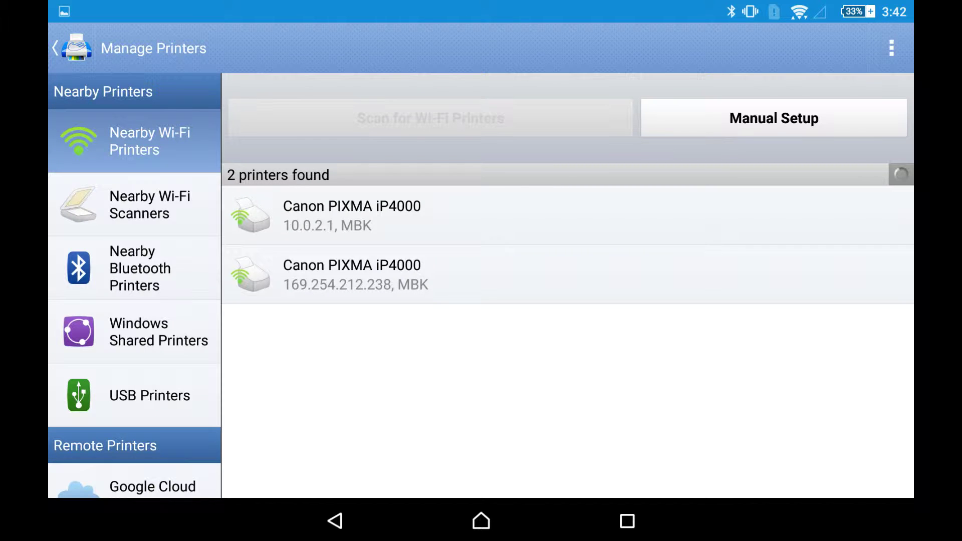
Step: Choose the second Canon PIXMA iP4000 and install its Driver Pack to make it current
left_click(354, 274)
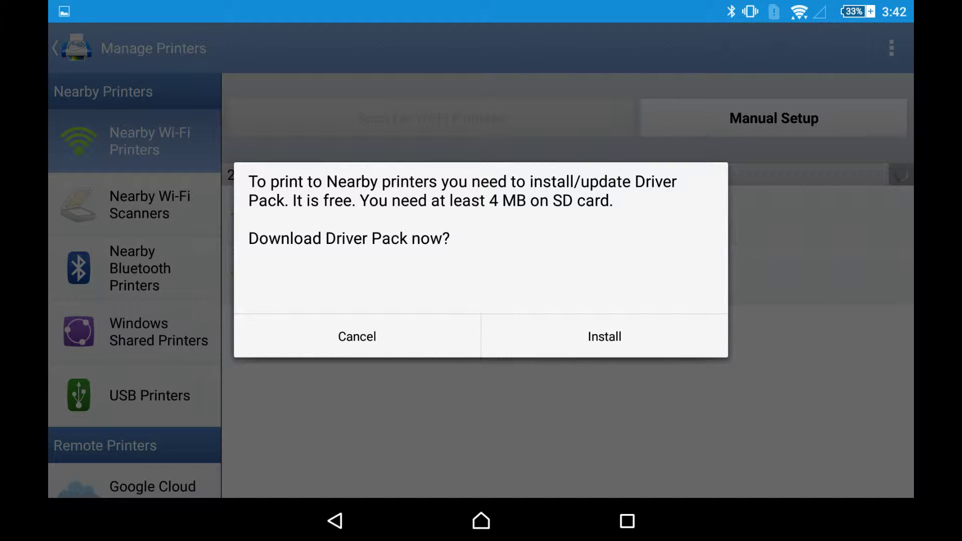
left_click(590, 330)
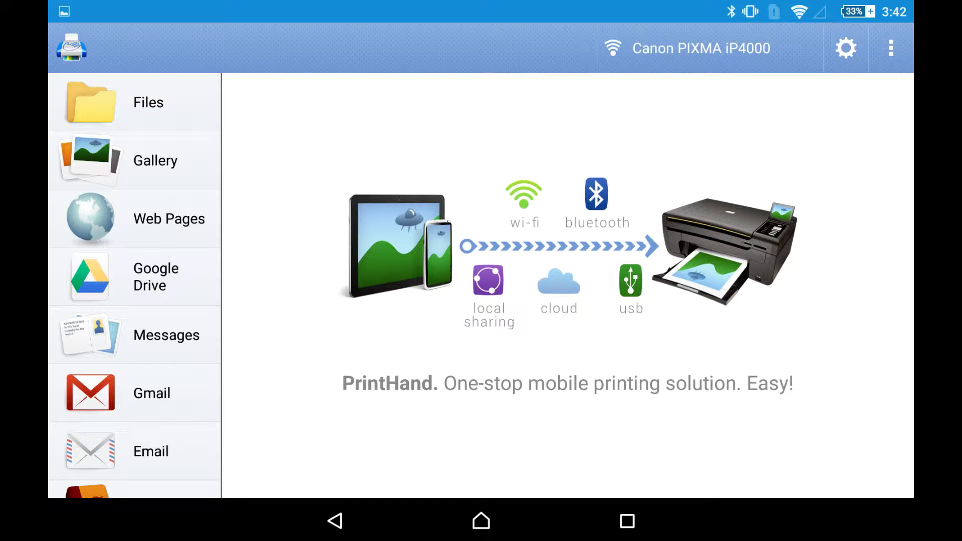
Step: Load AdobeXMLFormsSamples.pdf from the SD card's bluetooth folder into print preview
left_click(135, 102)
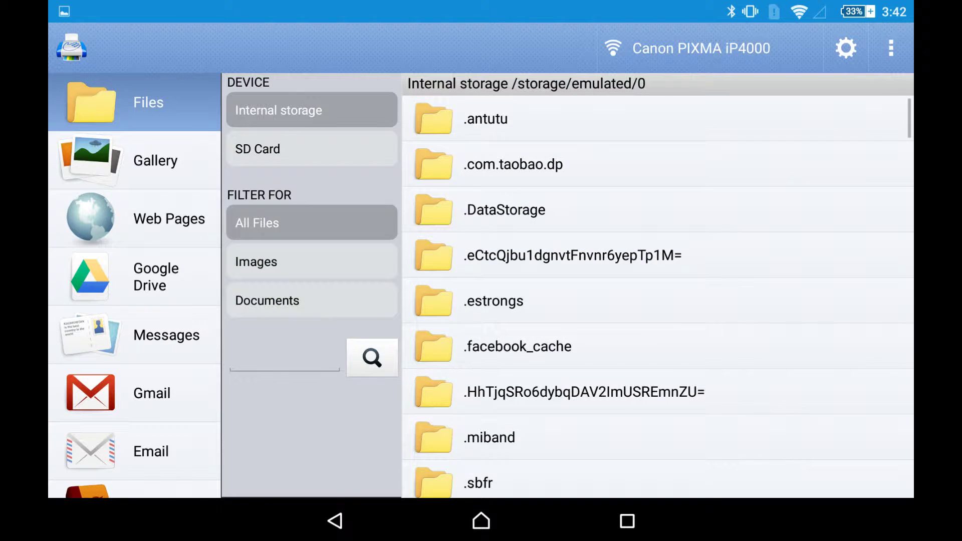
left_click(311, 149)
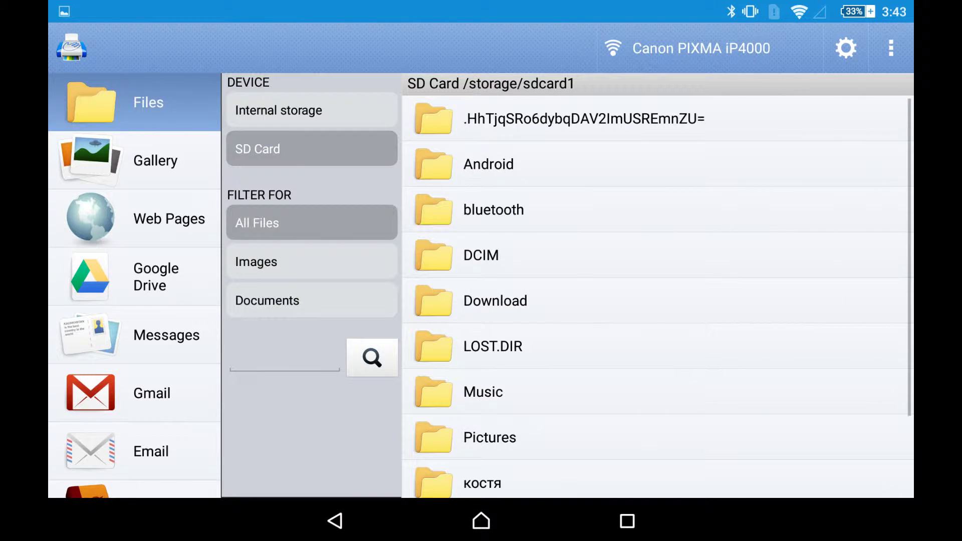
left_click(493, 209)
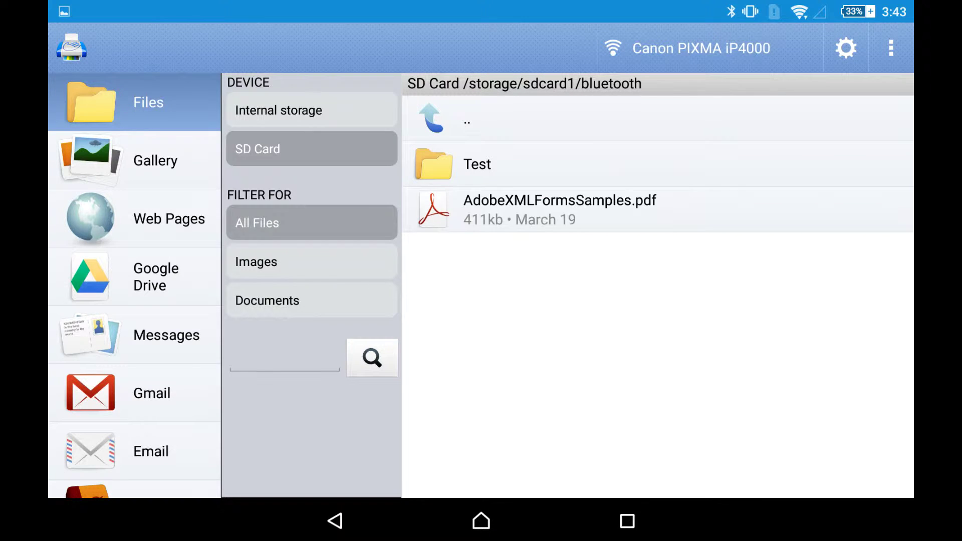
left_click(560, 210)
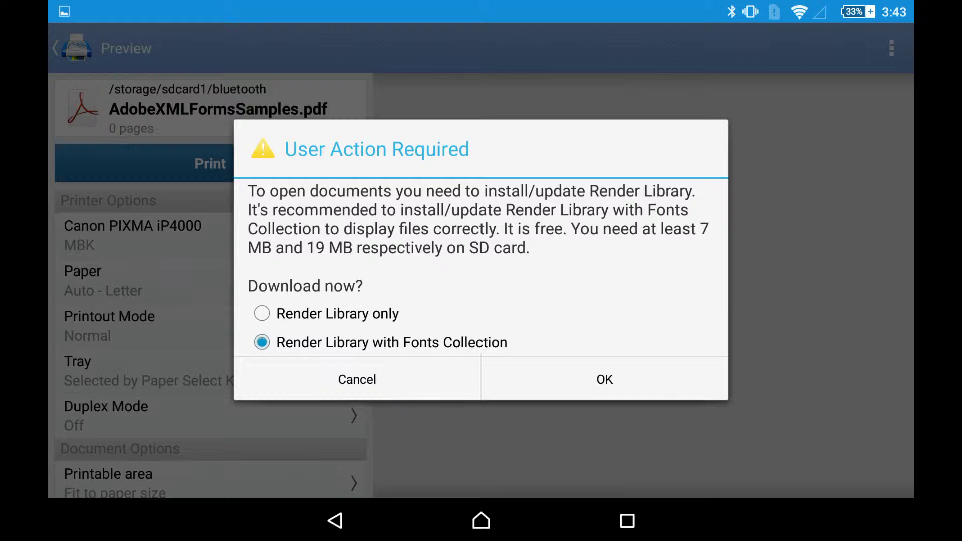
Step: Download the render library with fonts and view the PDF's first page full-screen
left_click(604, 379)
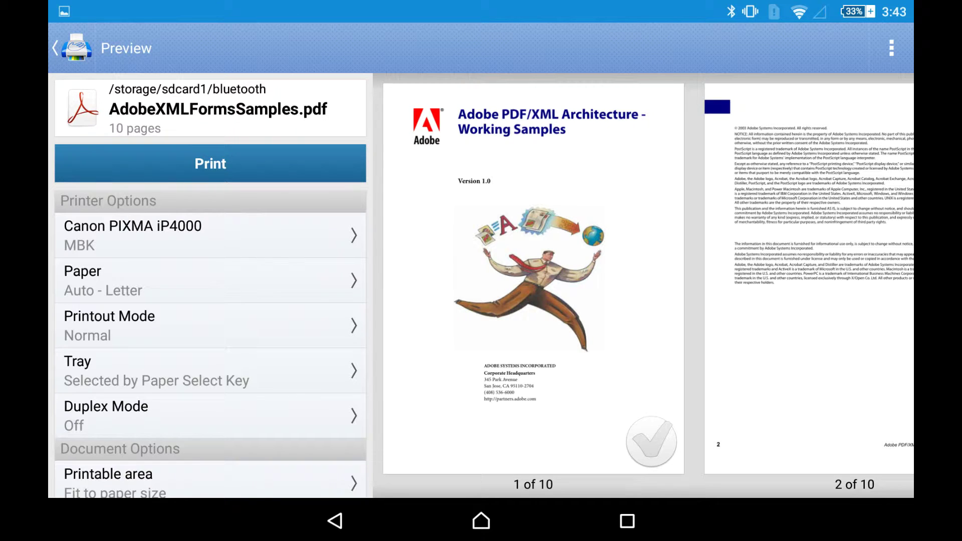
left_click(534, 278)
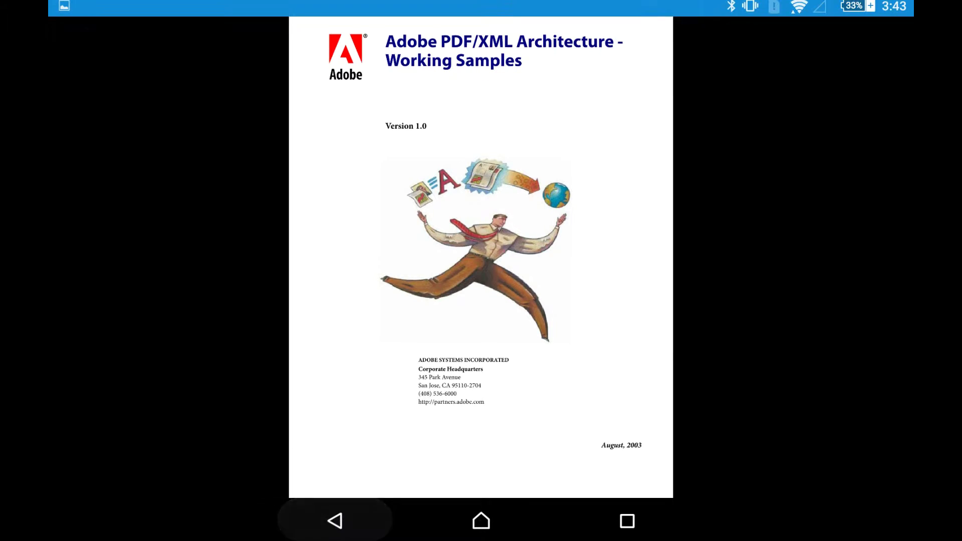
left_click_drag(677, 278, 452, 278)
left_click_drag(751, 279, 612, 279)
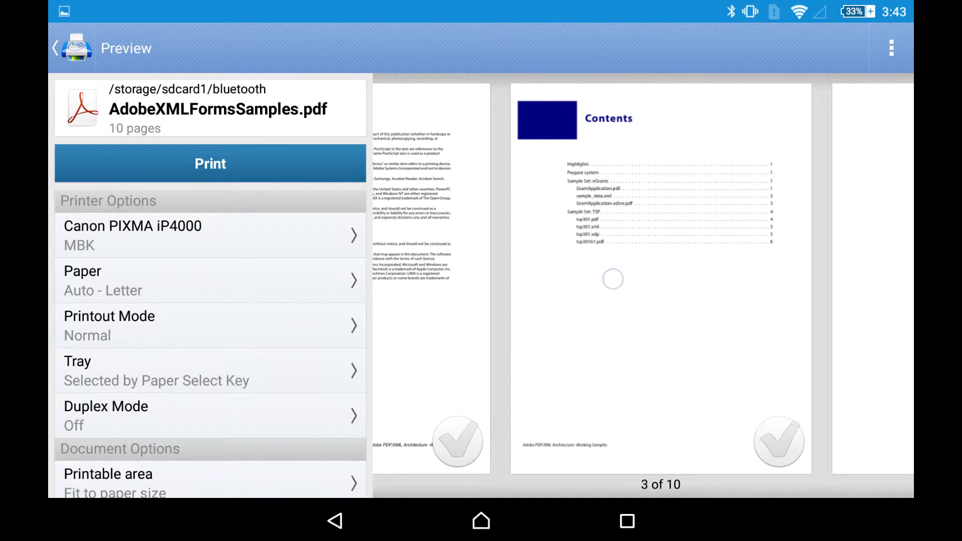
left_click(800, 442)
left_click(478, 441)
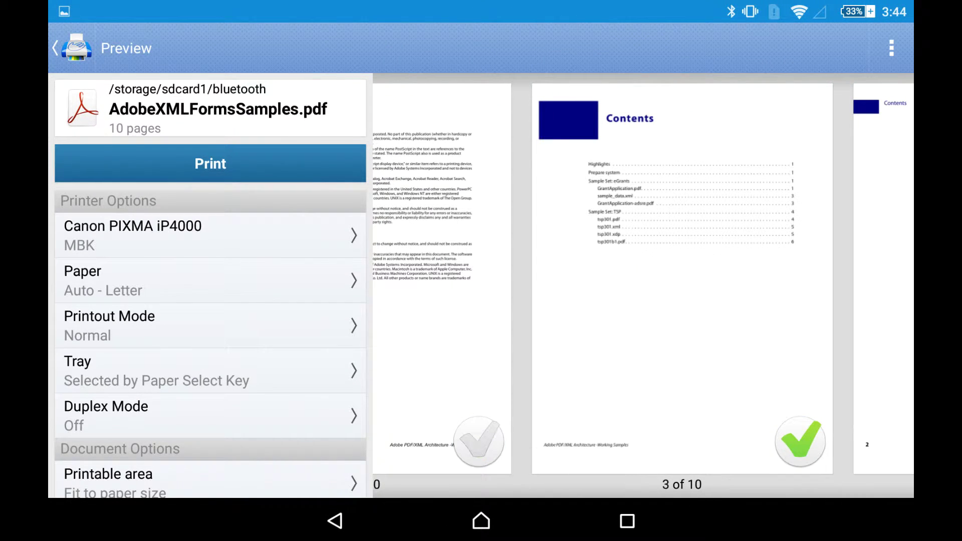
left_click(799, 443)
mouse_move(763, 327)
left_mouse_down()
mouse_move(696, 328)
mouse_move(817, 311)
left_mouse_up()
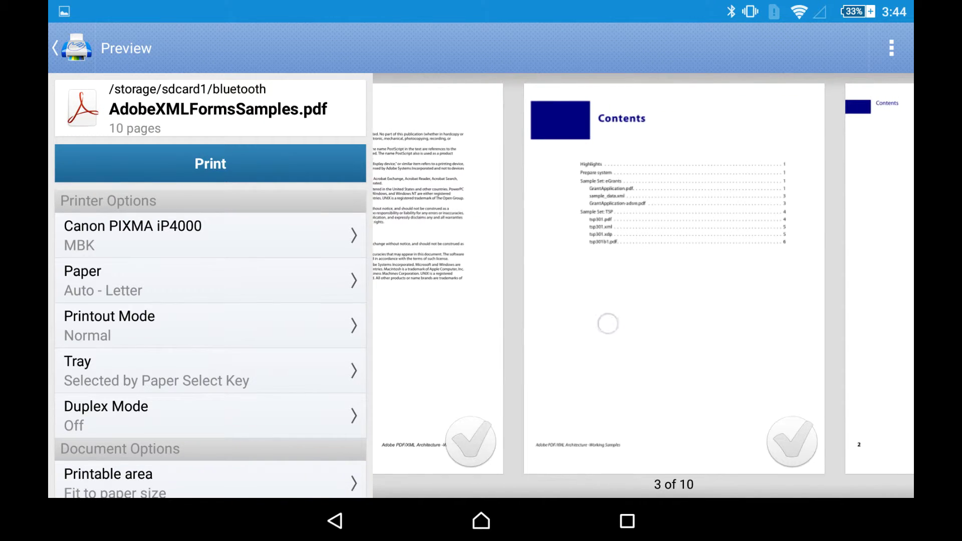
left_click_drag(608, 324, 752, 324)
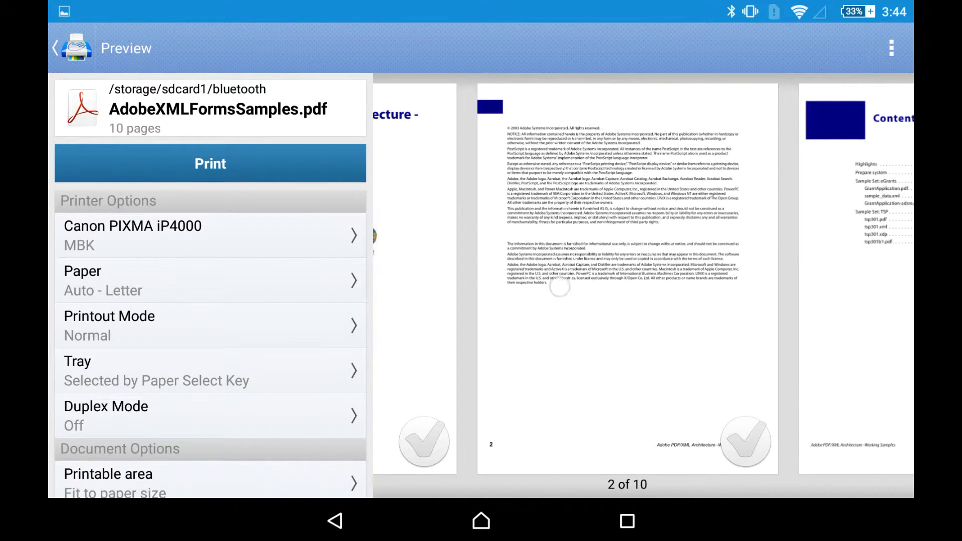
mouse_move(560, 286)
left_mouse_down()
mouse_move(785, 287)
mouse_move(526, 301)
mouse_move(752, 300)
left_mouse_up()
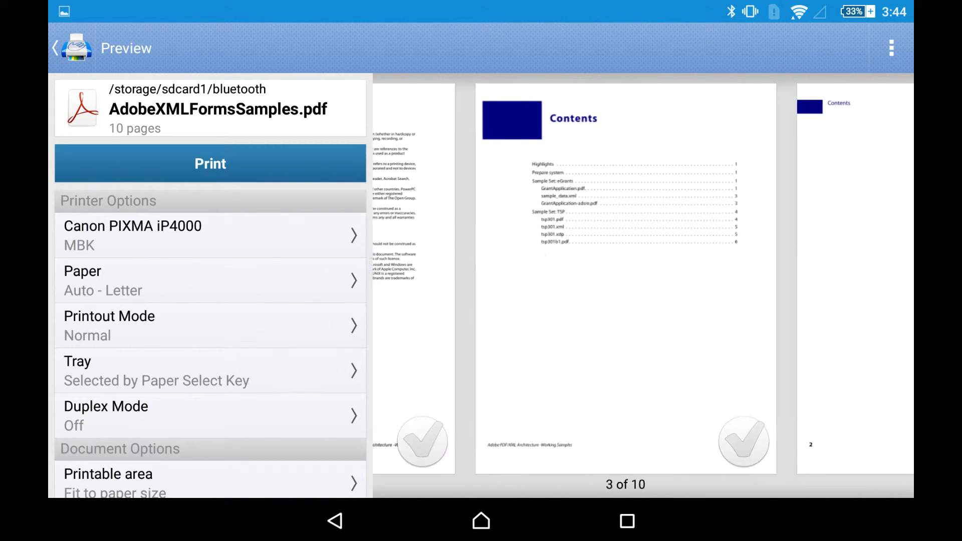
left_click_drag(527, 301, 752, 300)
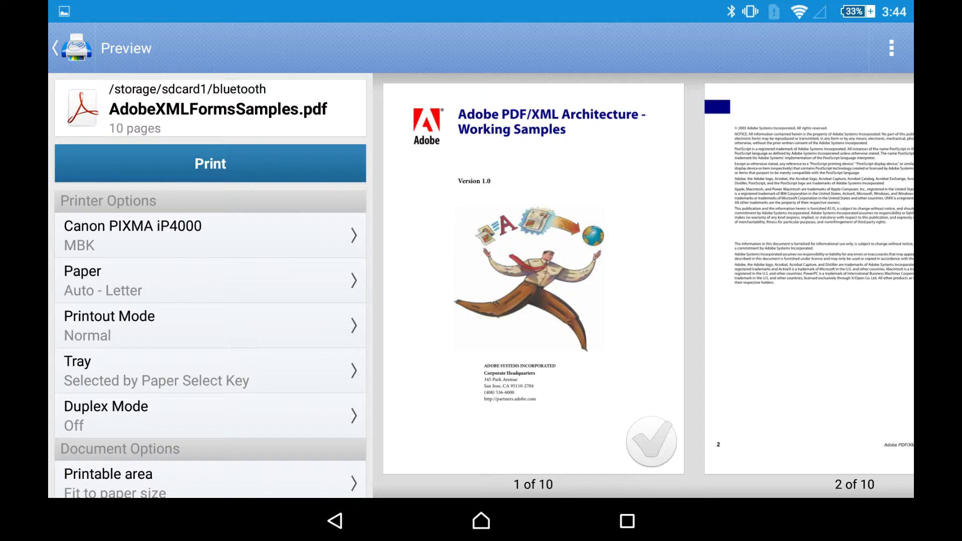
Step: Switch printout mode to Draft and print, sending a test page instead of upgrading
left_click(211, 325)
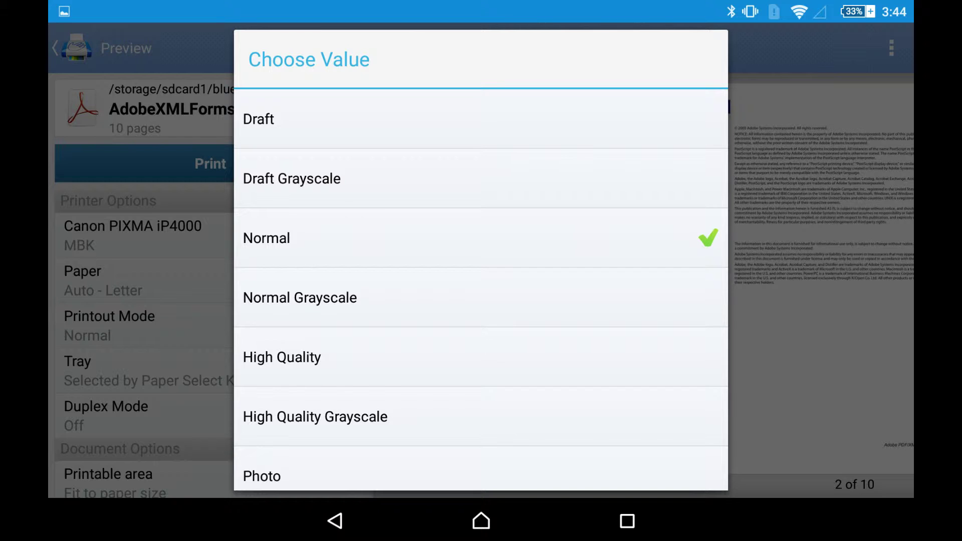
left_click(431, 121)
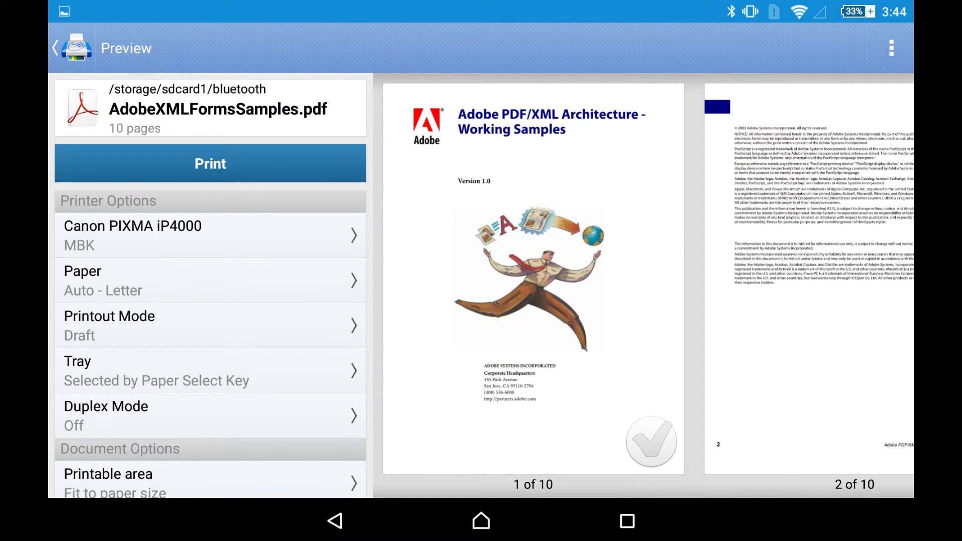
left_click(275, 163)
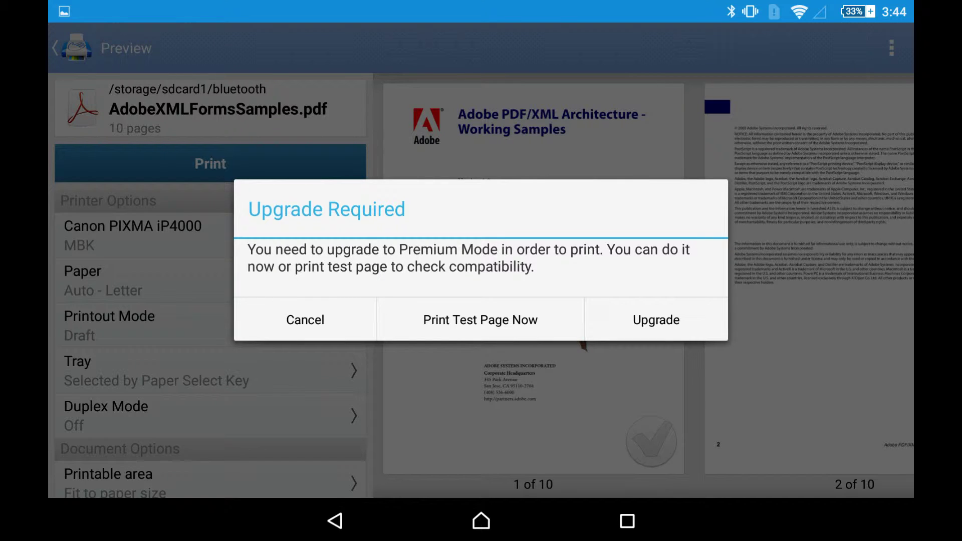
left_click(481, 319)
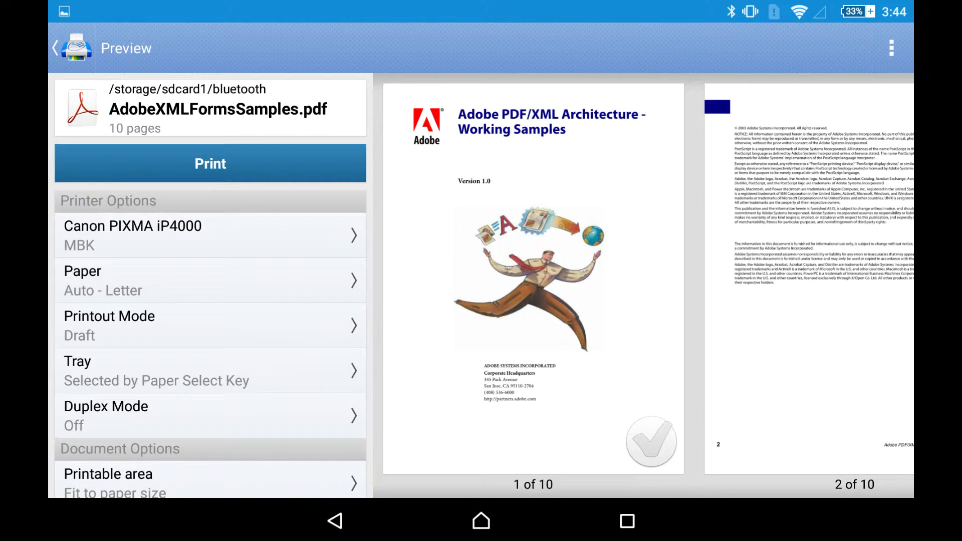
Step: Return to the file browser, start a new Premium upgrade, then cancel the payment
left_click(71, 48)
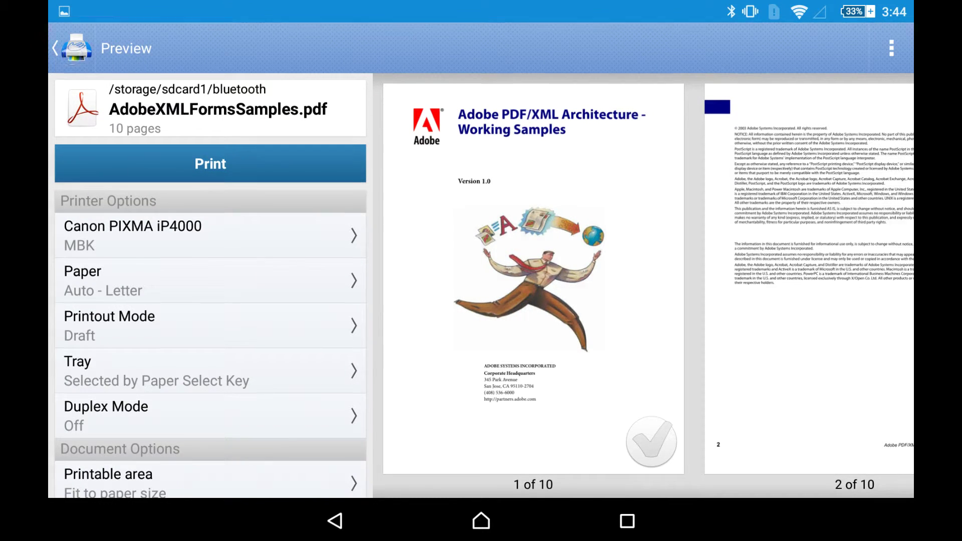
scroll(134, 286, "down", 10)
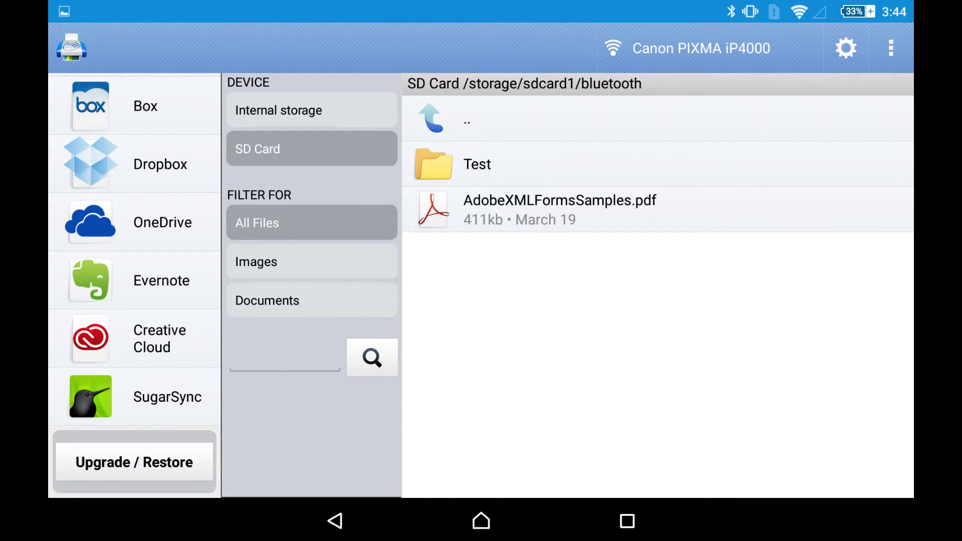
left_click(134, 462)
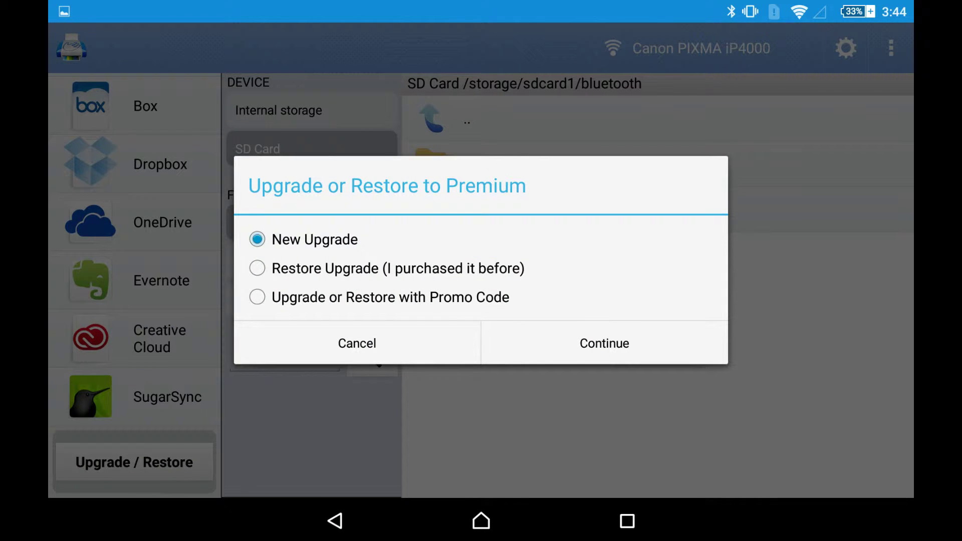
left_click(604, 343)
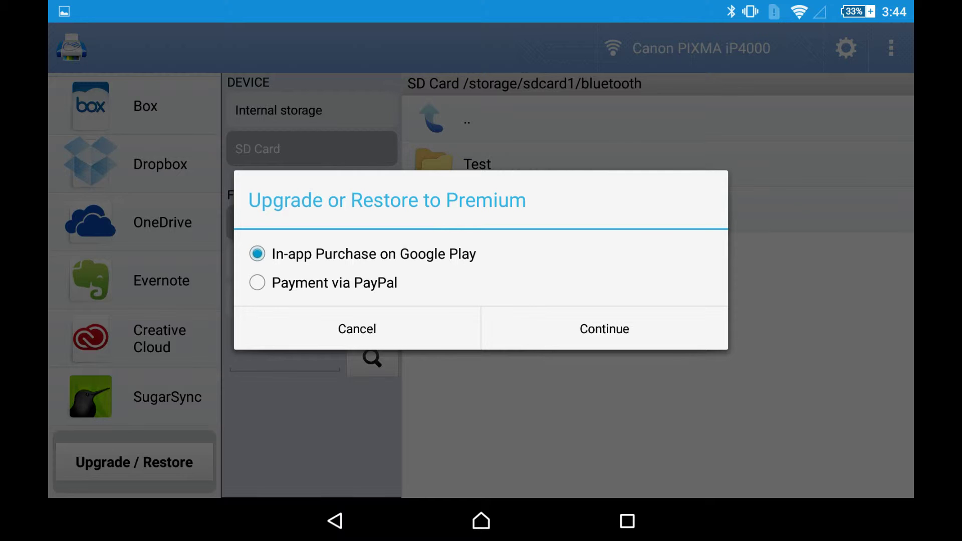
left_click(301, 329)
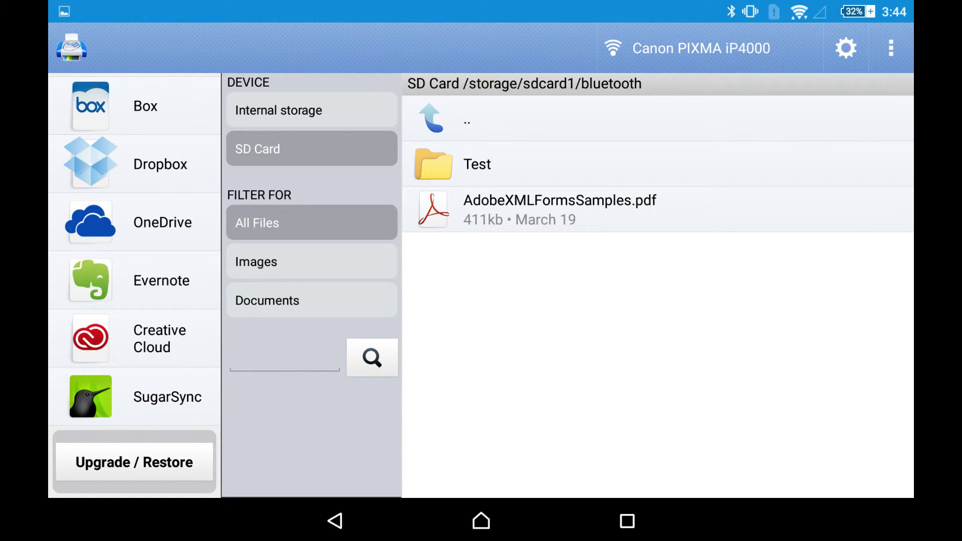
scroll(134, 286, "up", 5)
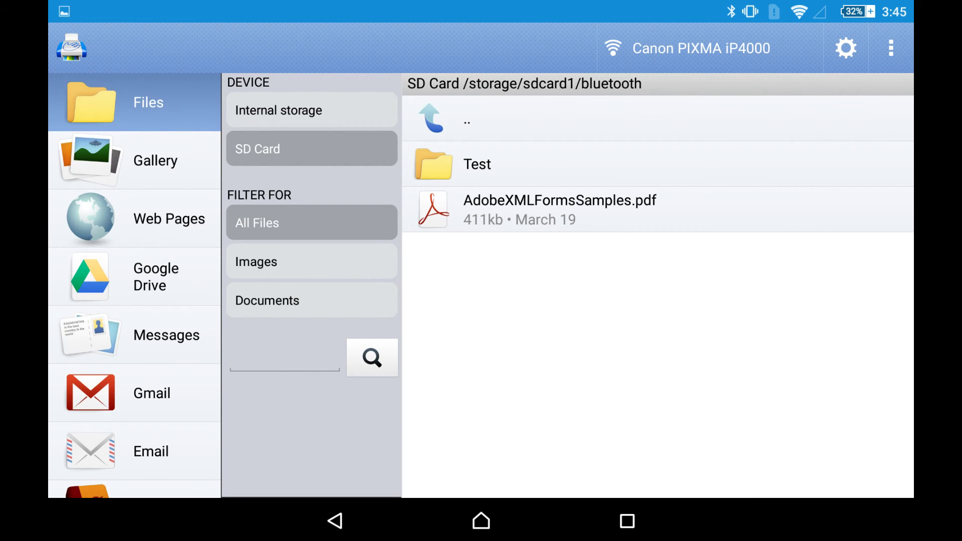
scroll(134, 286, "down", 5)
left_click(134, 462)
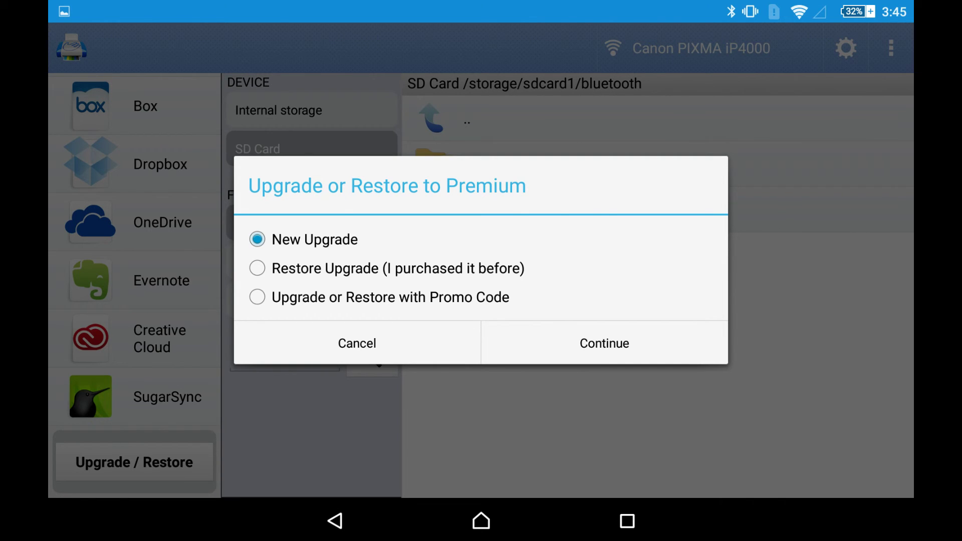
key("Escape")
scroll(133, 286, "up", 5)
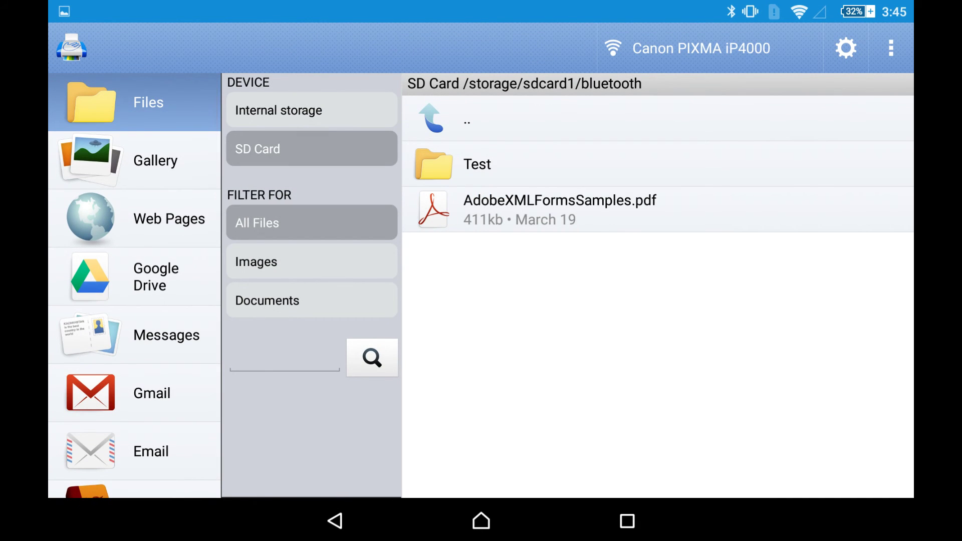